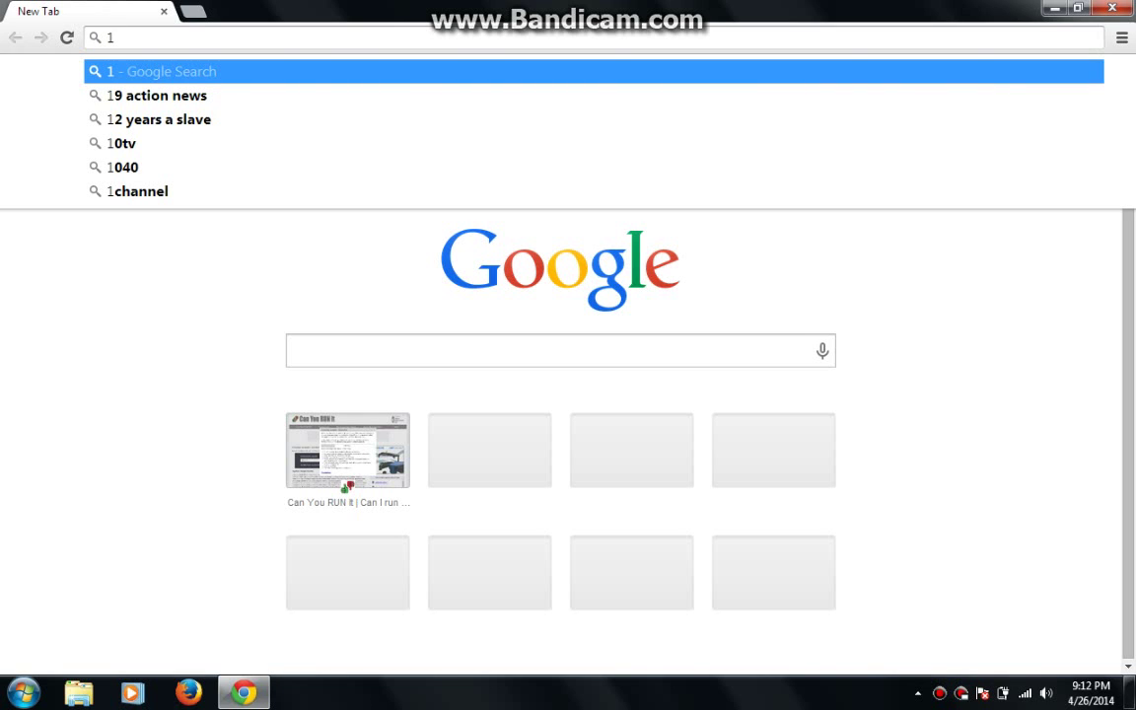
# Clear the address bar and remove the Can You RUN It thumbnail from the new tab page
pyautogui.press('BackSpace')
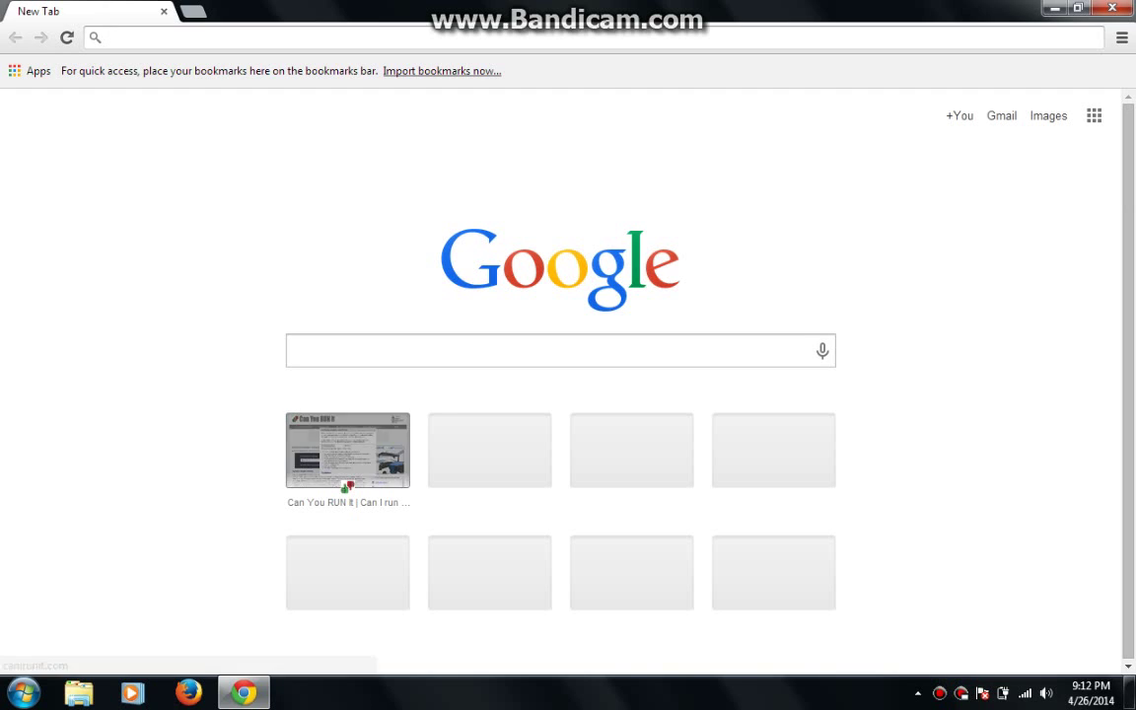
pyautogui.click(403, 421)
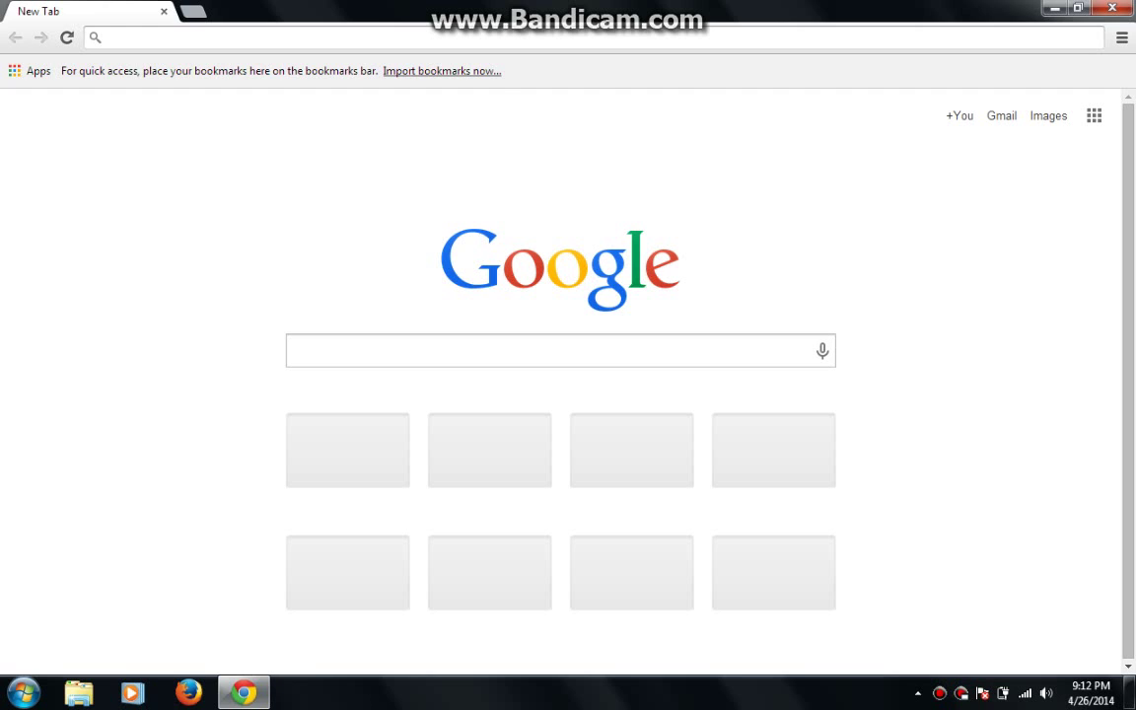
pyautogui.rightClick(314, 37)
pyautogui.click(365, 112)
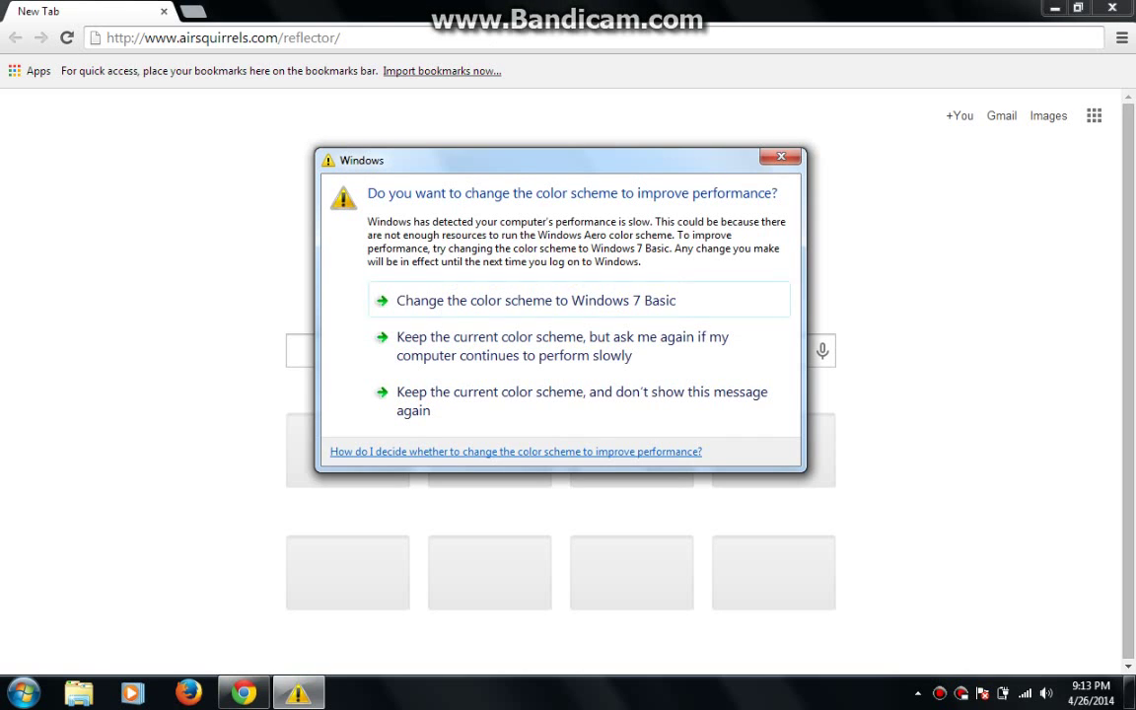
pyautogui.press('Escape')
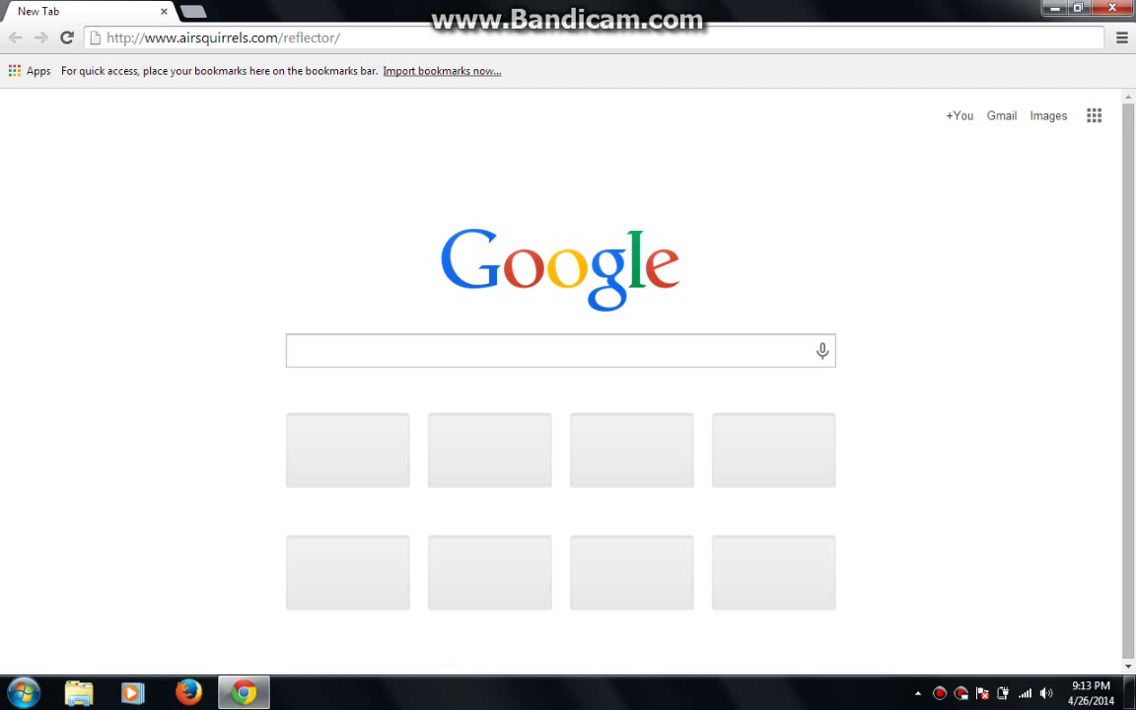
pyautogui.press('Return')
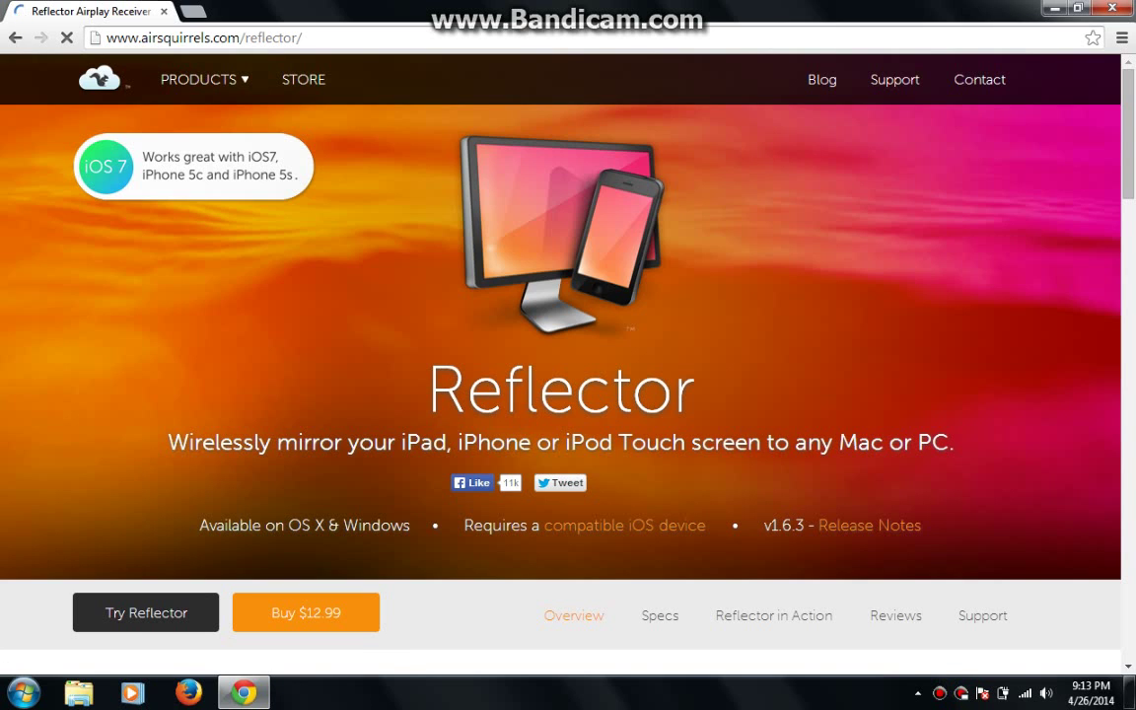
# Look through the Reflector product overview and open its trial download page
pyautogui.scroll(-1, 560, 394)
pyautogui.scroll(-1, 560, 395)
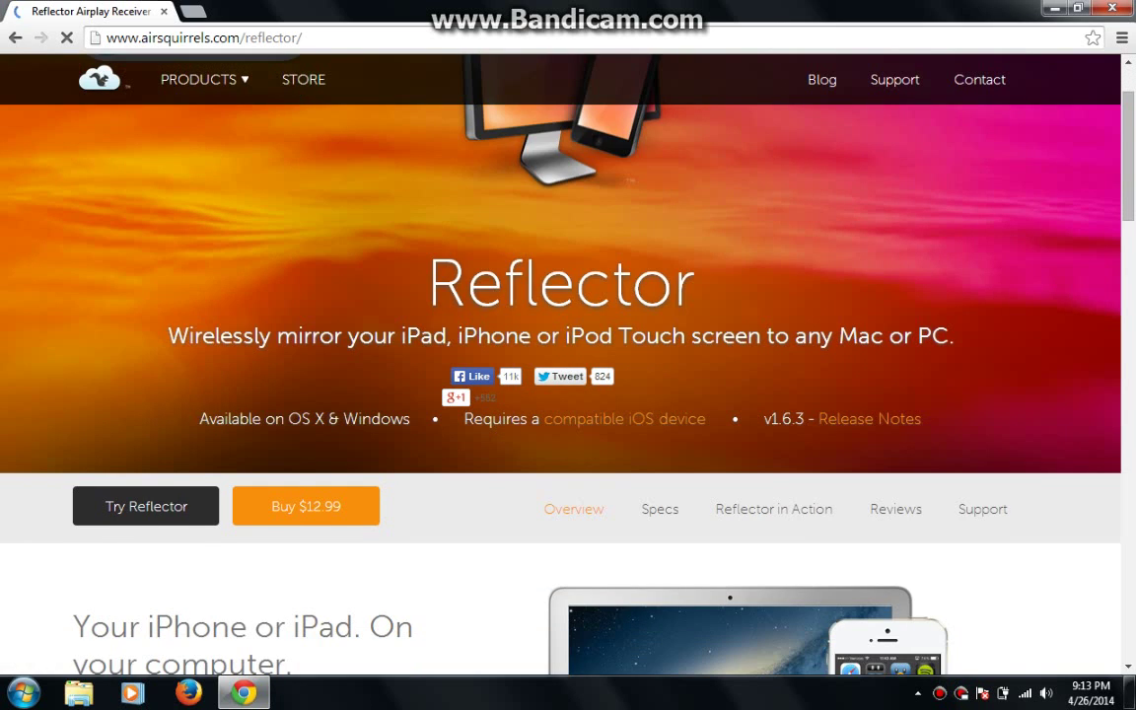
pyautogui.scroll(-1, 561, 395)
pyautogui.scroll(-1, 560, 394)
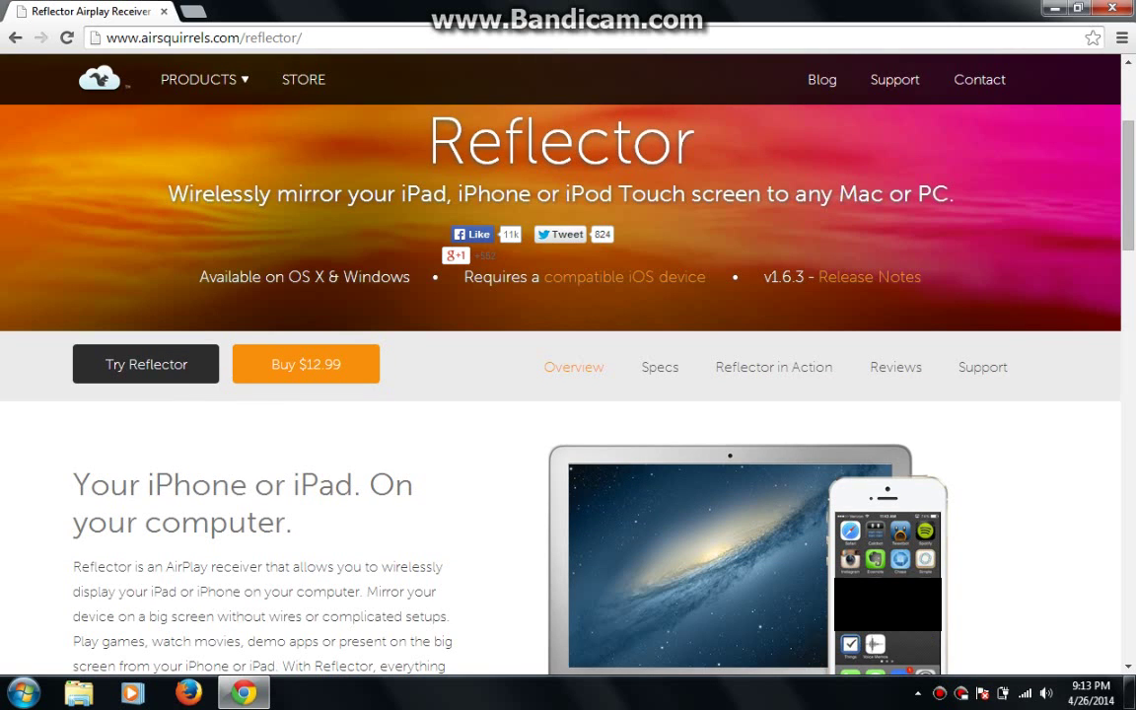
pyautogui.scroll(-3, 560, 395)
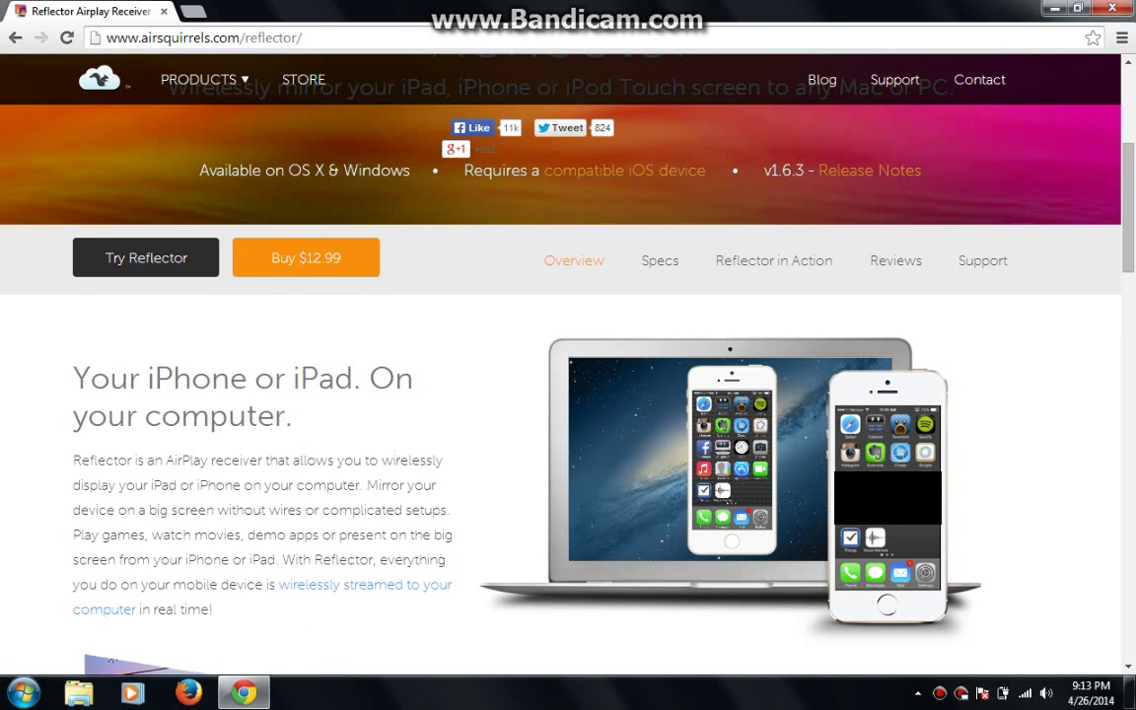
pyautogui.scroll(-1, 560, 395)
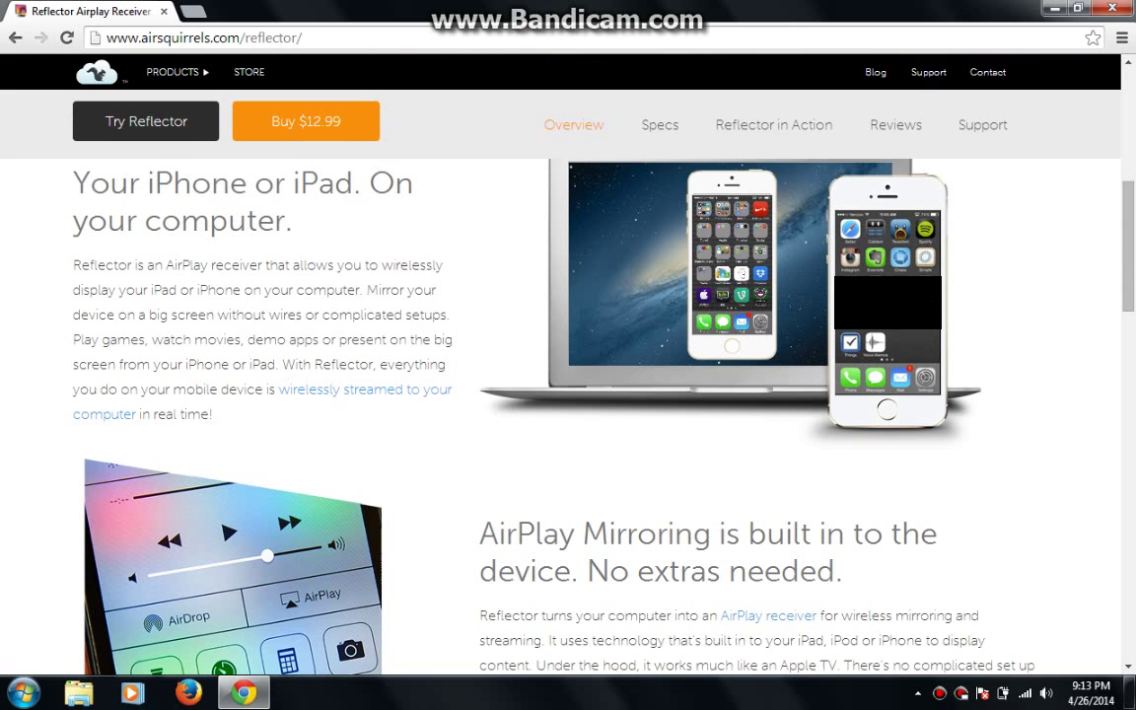
pyautogui.scroll(-1, 560, 395)
pyautogui.scroll(7, 560, 395)
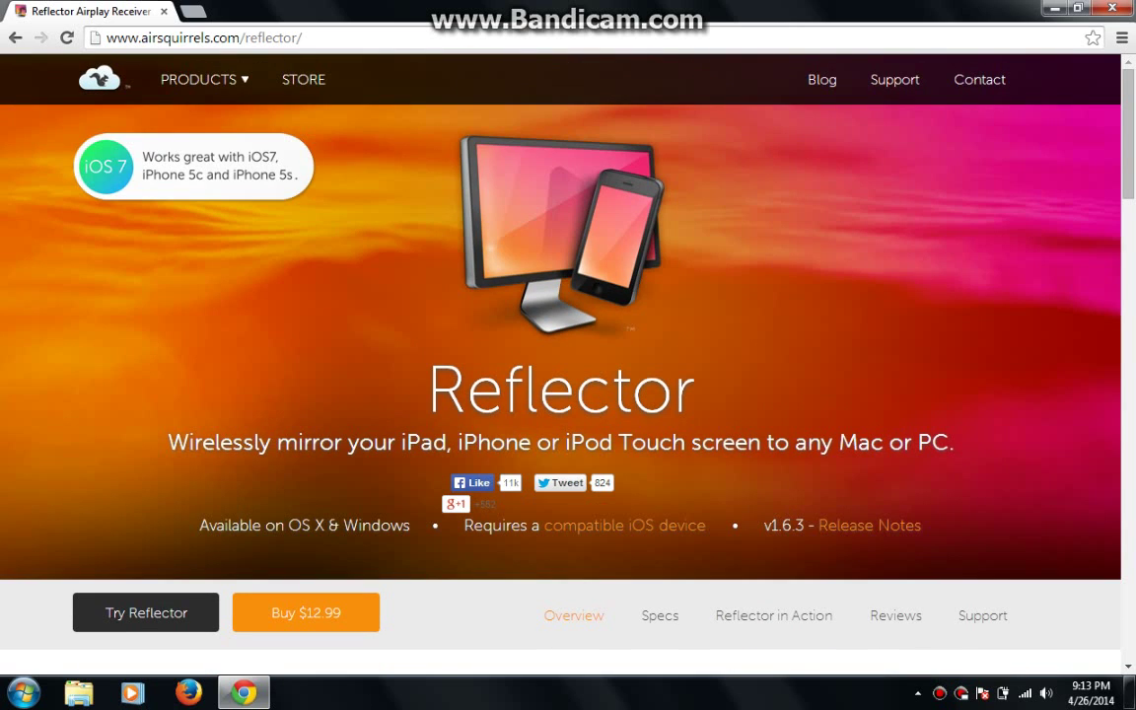
pyautogui.click(145, 613)
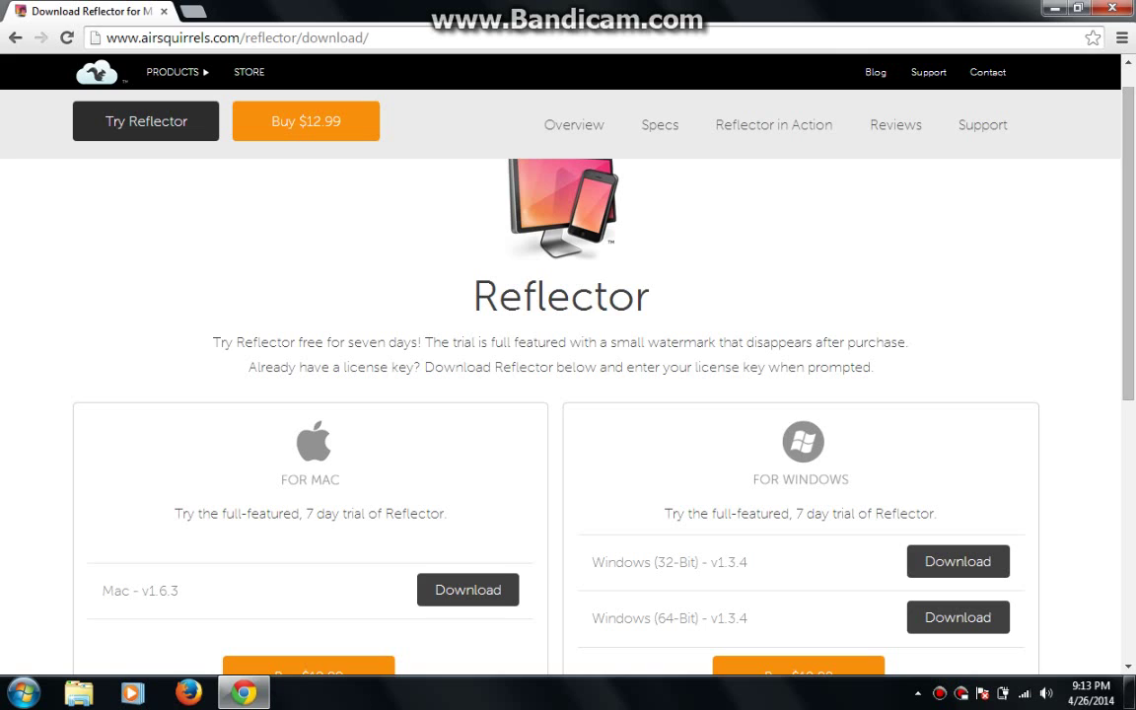
# Launch the installed Reflector program from the desktop and start its free trial
pyautogui.press('super+d')
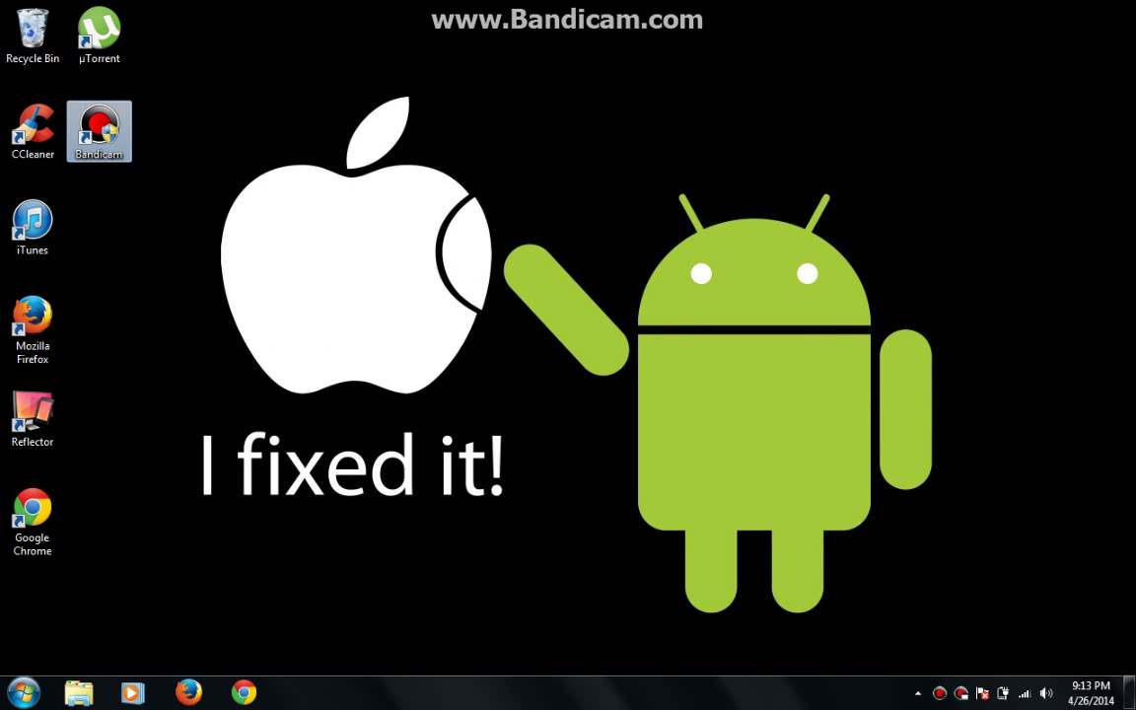
pyautogui.click(33, 419)
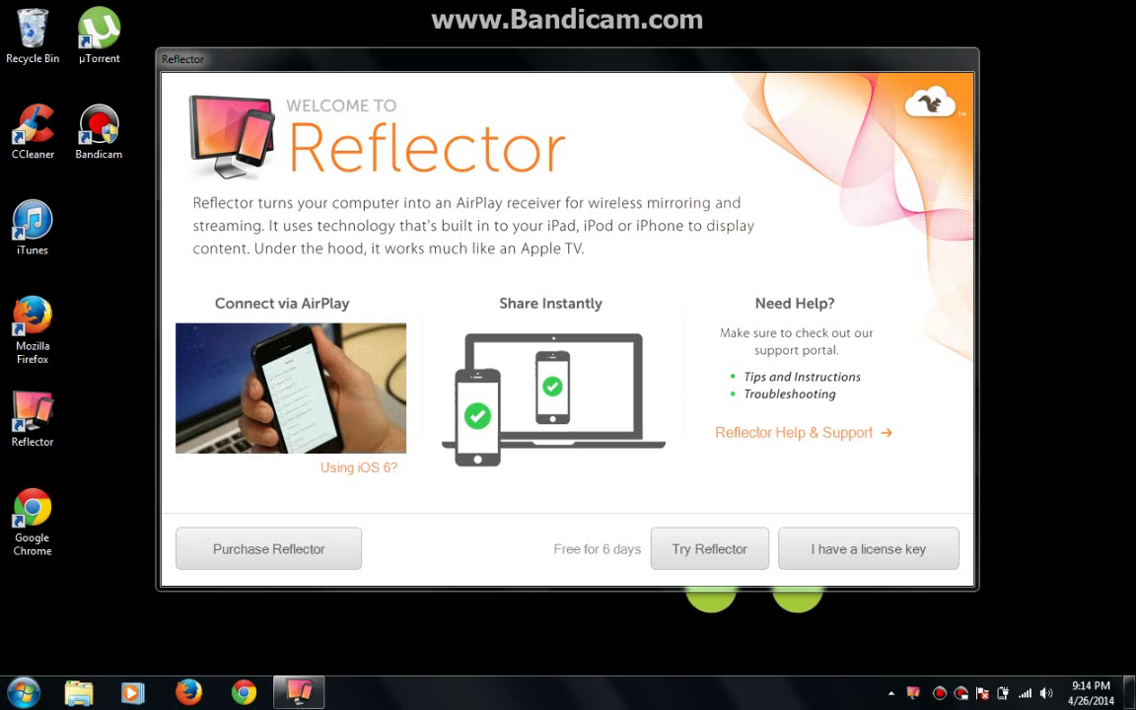
pyautogui.click(709, 549)
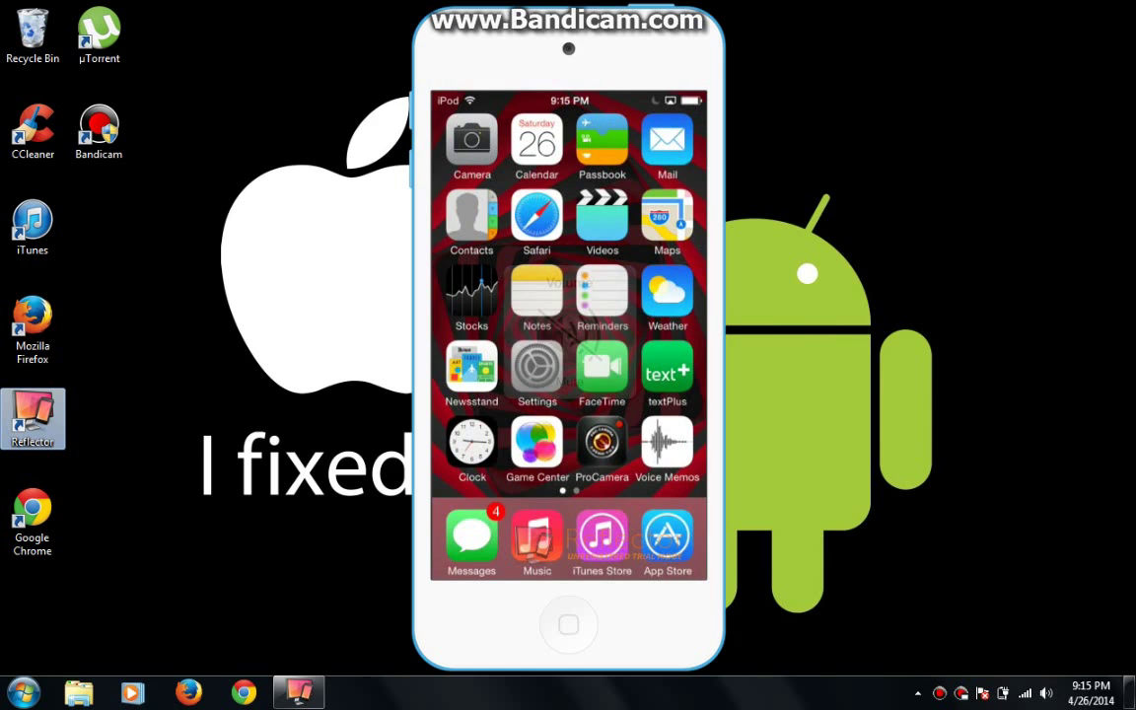
# Examine the frame skin choices available for the mirrored iPod touch
pyautogui.rightClick(498, 14)
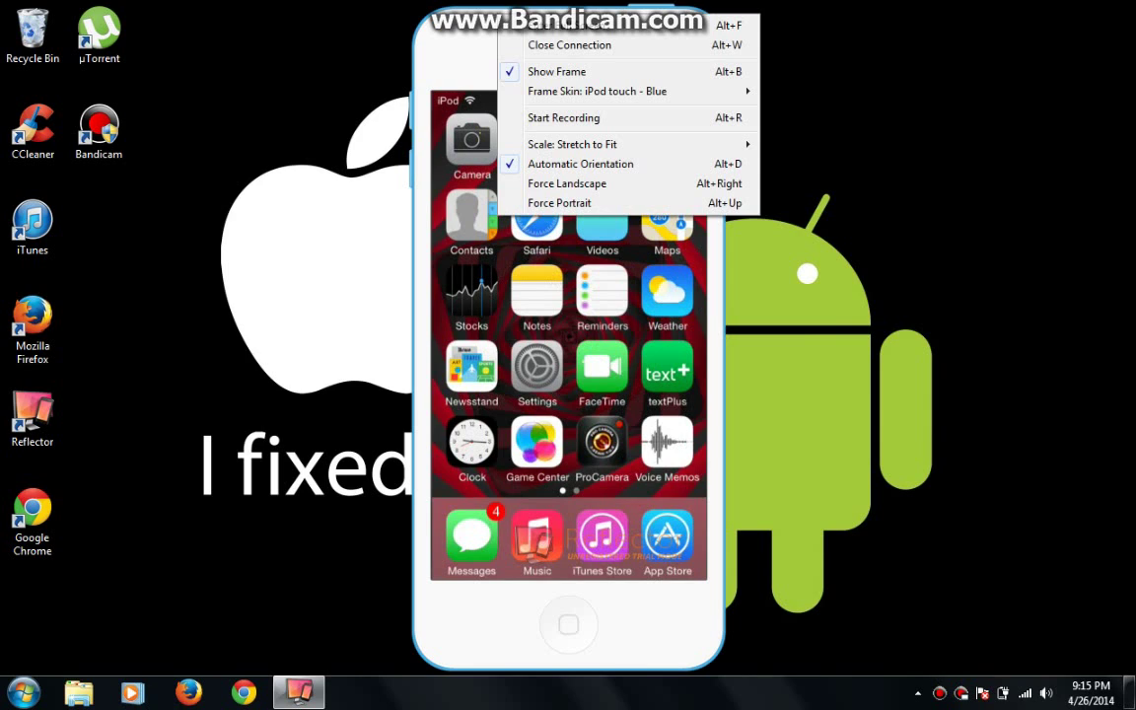
pyautogui.press('Down')
pyautogui.press('Down')
pyautogui.press('Down')
pyautogui.press('Right')
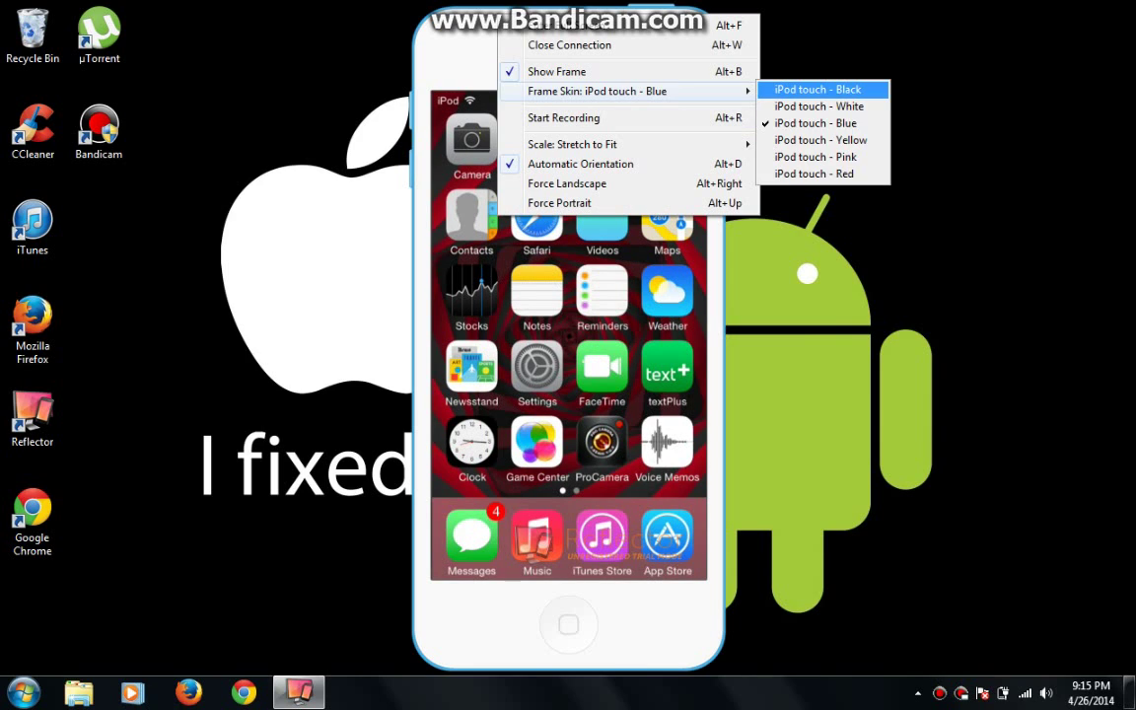
pyautogui.press('Down')
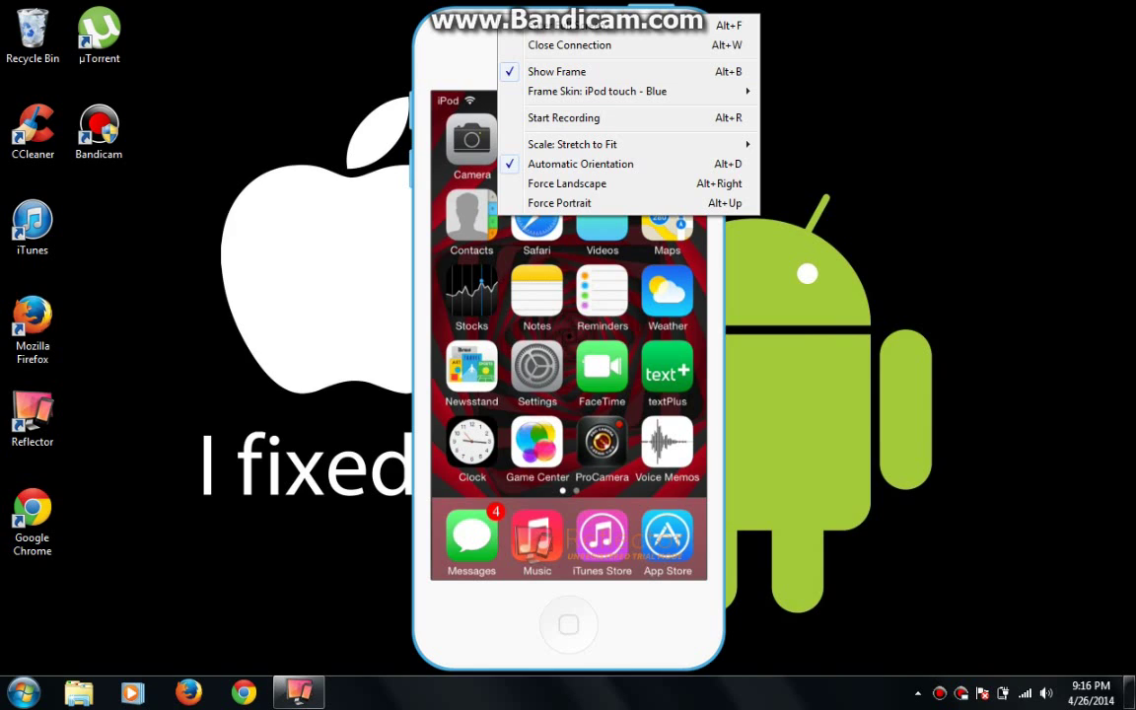
pyautogui.press('Escape')
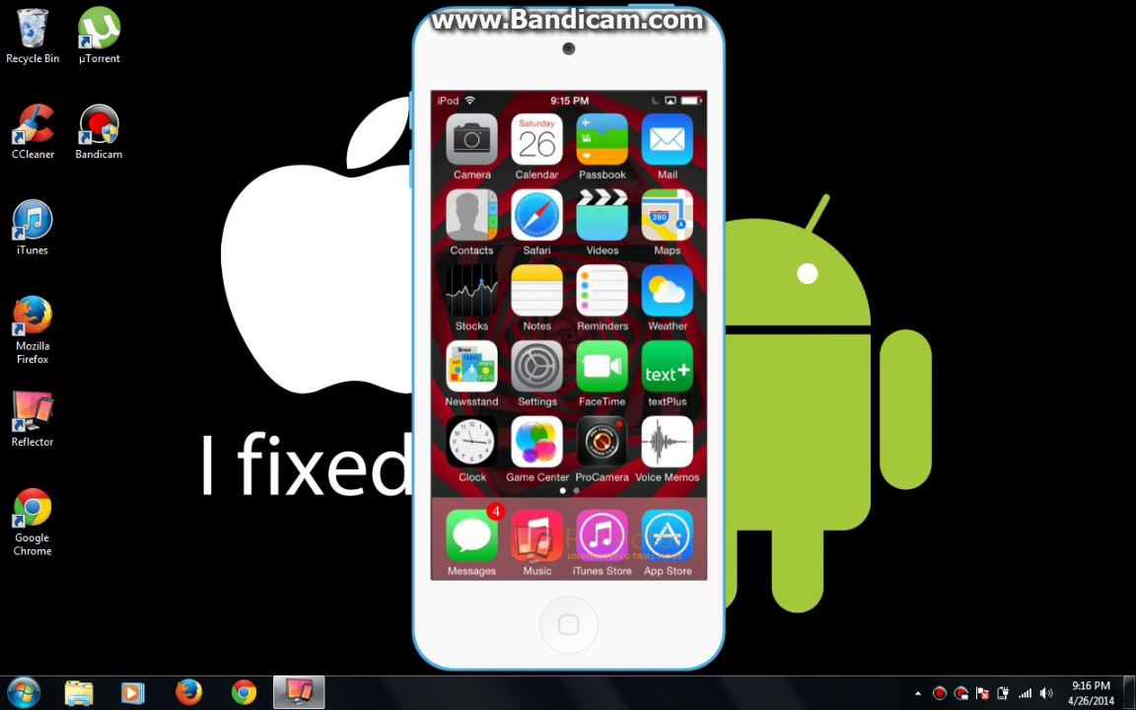
# Review the mirrored device's full screen, connection, recording, scale and orientation options
pyautogui.rightClick(474, 70)
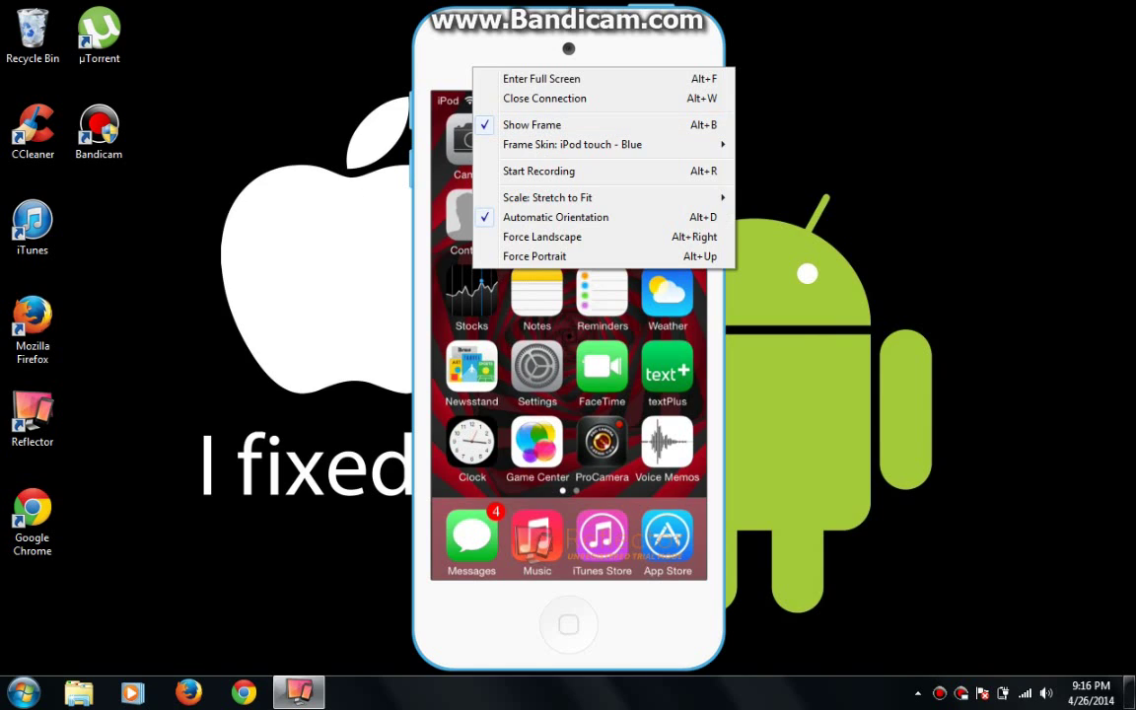
pyautogui.press('Escape')
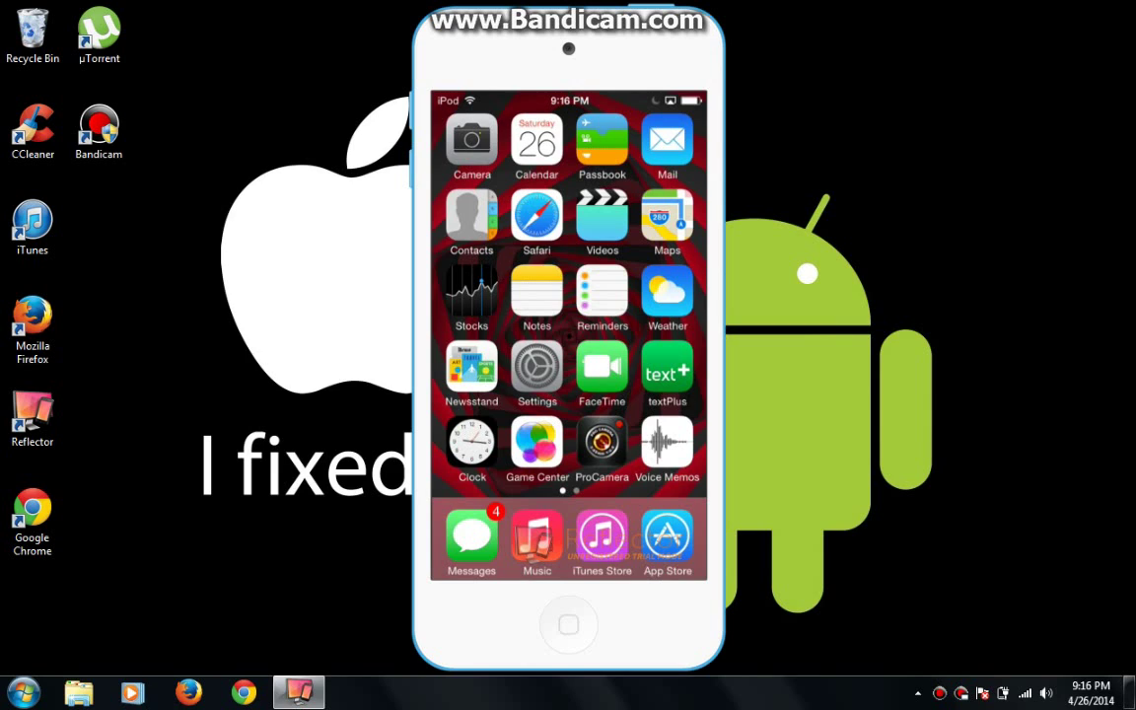
pyautogui.rightClick(328, 198)
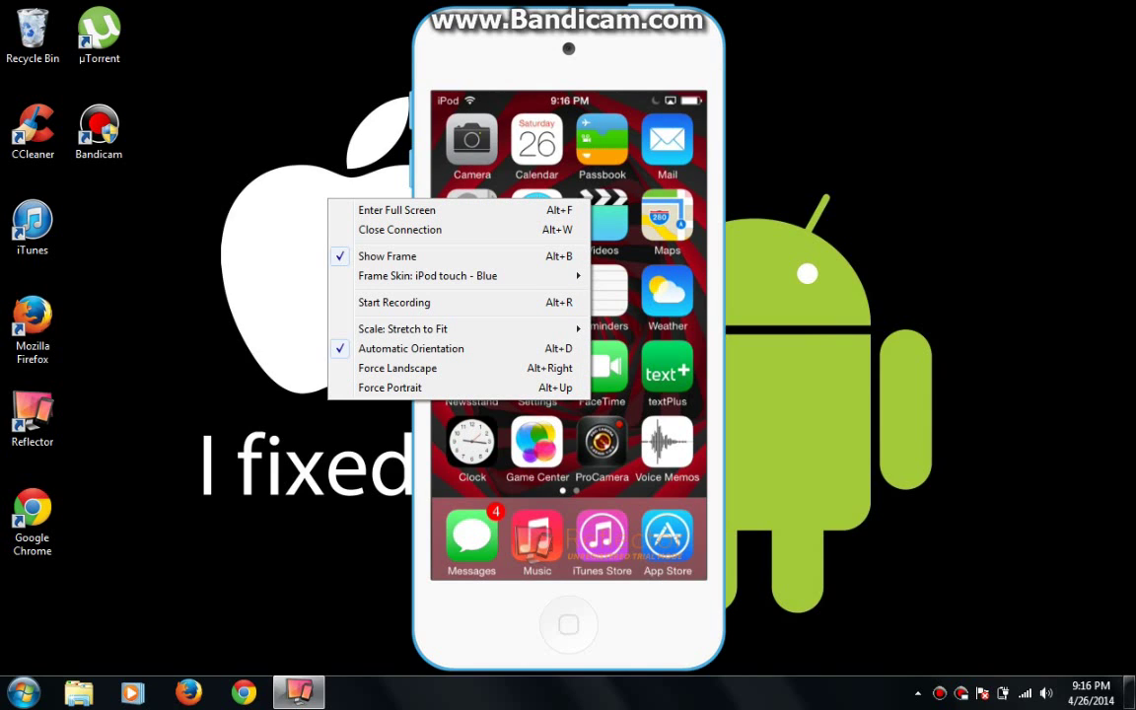
pyautogui.press('Escape')
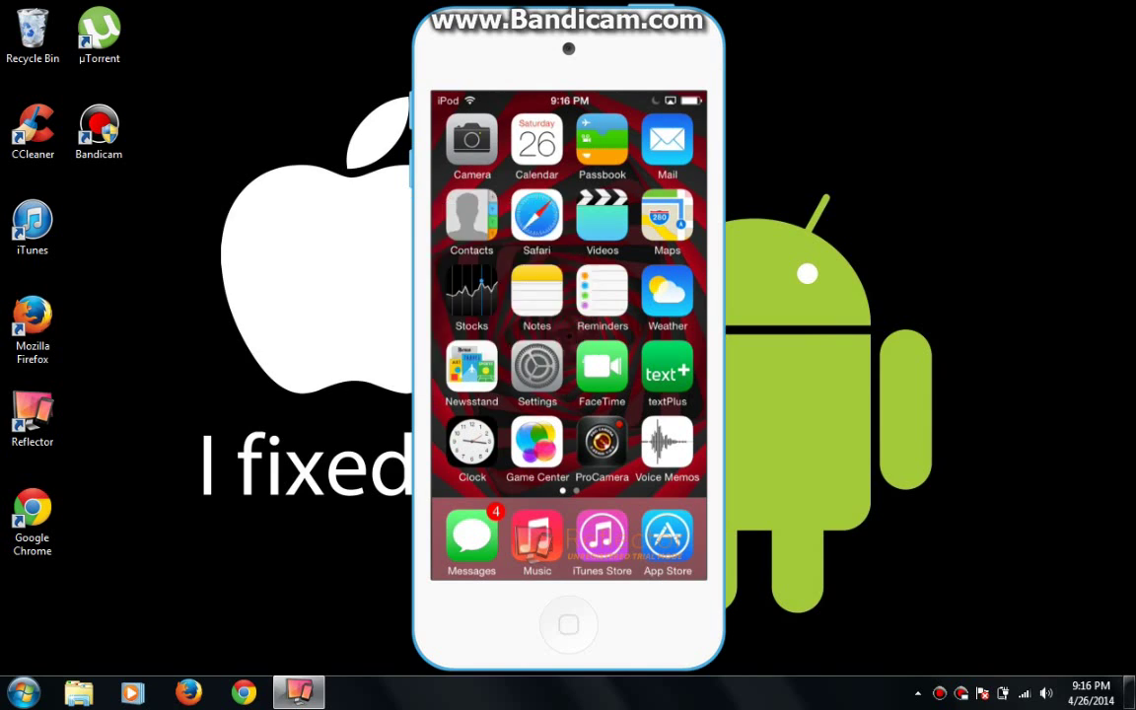
pyautogui.rightClick(368, 161)
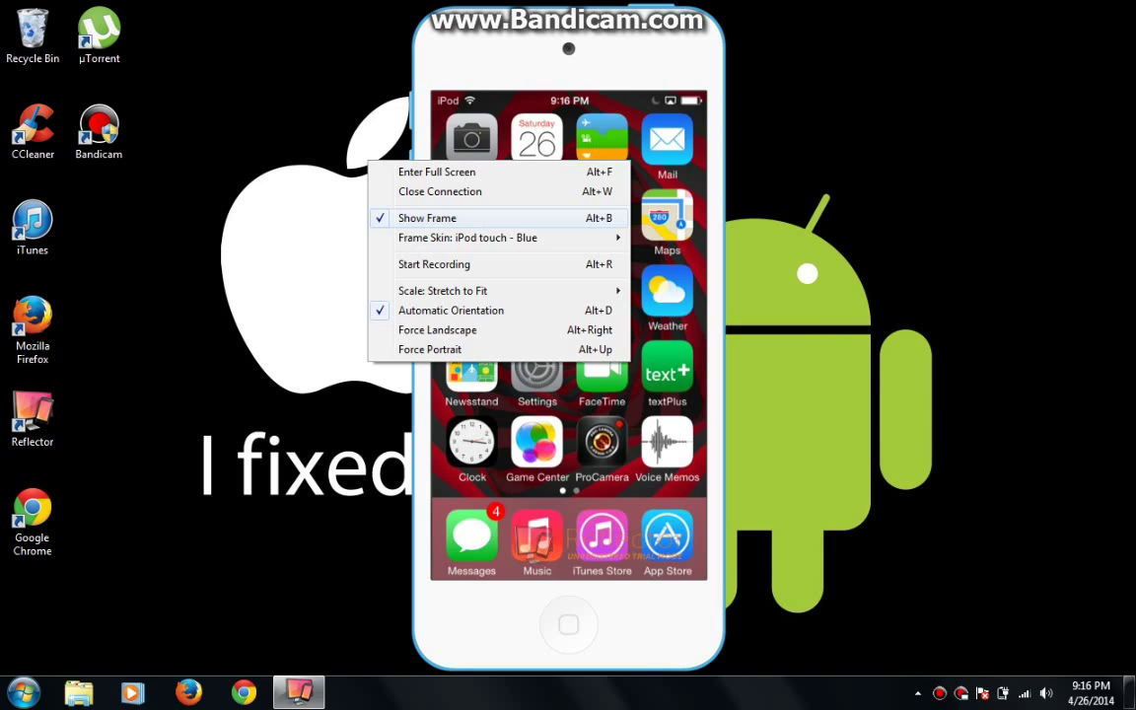
pyautogui.press('Escape')
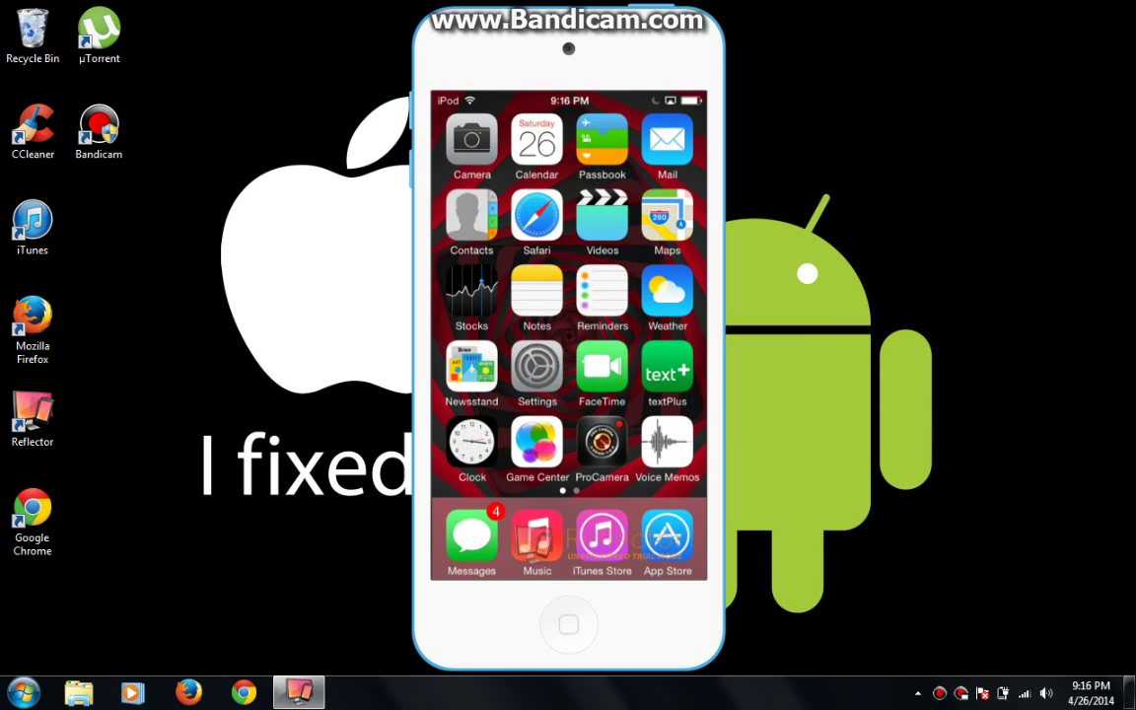
# Close the Reflector mirroring window and dismiss the Windows color scheme prompt
pyautogui.rightClick(297, 693)
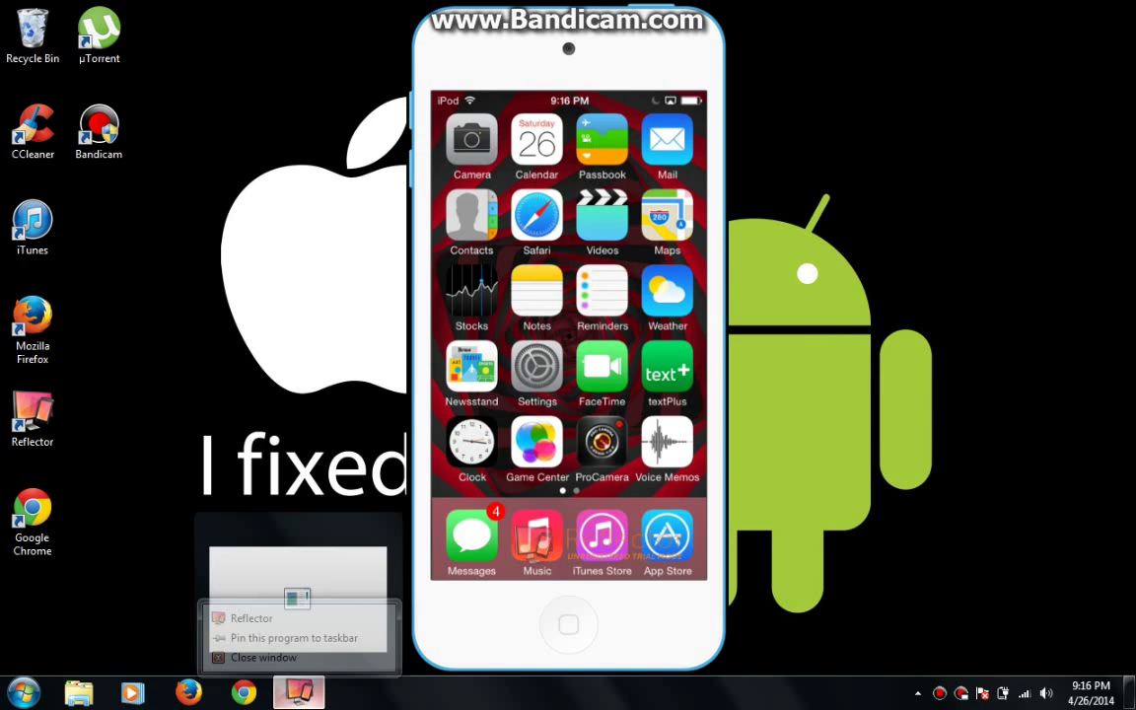
pyautogui.click(263, 657)
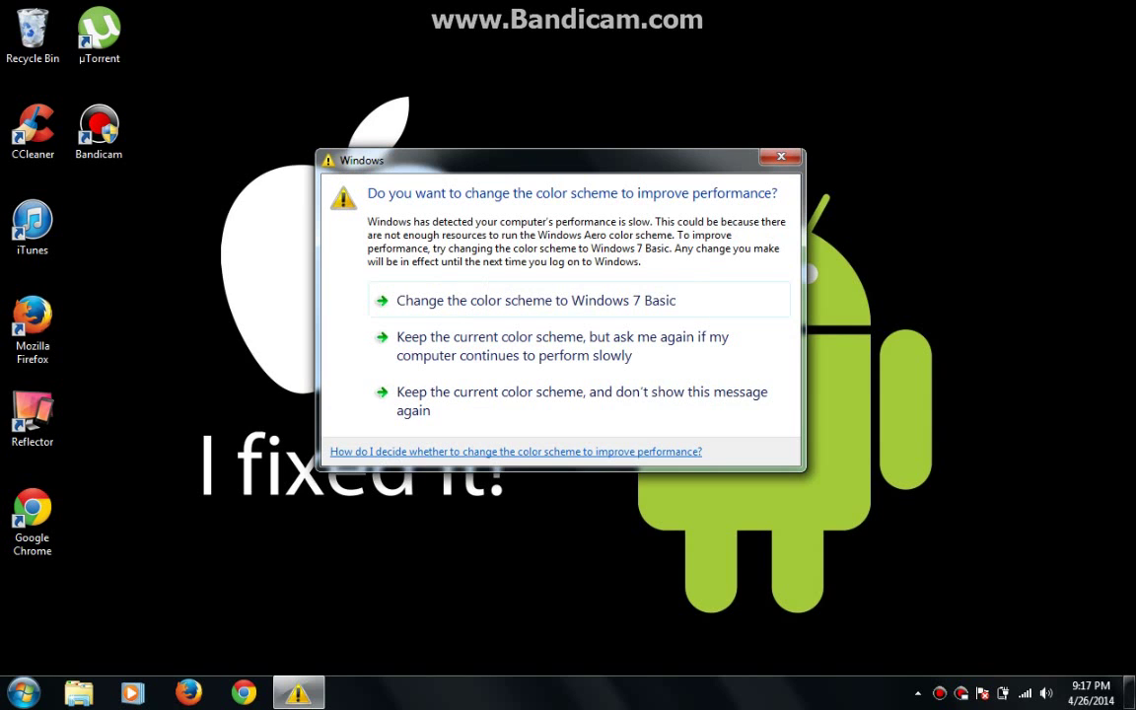
pyautogui.press('Escape')
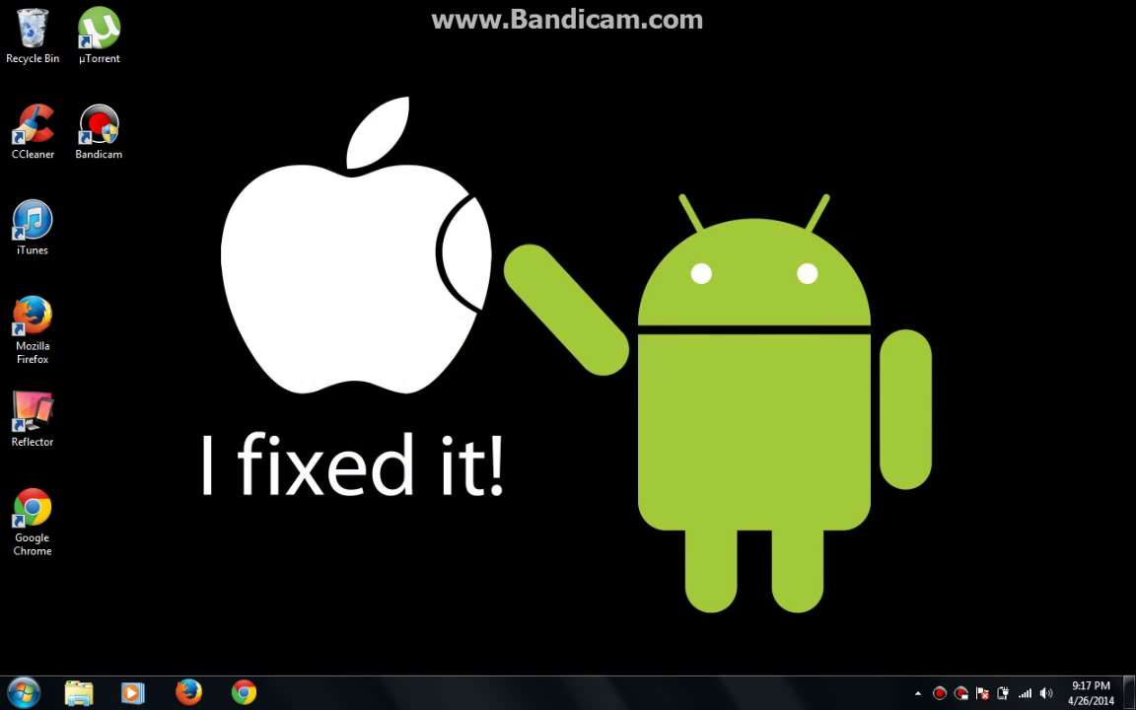
pyautogui.rightClick(243, 694)
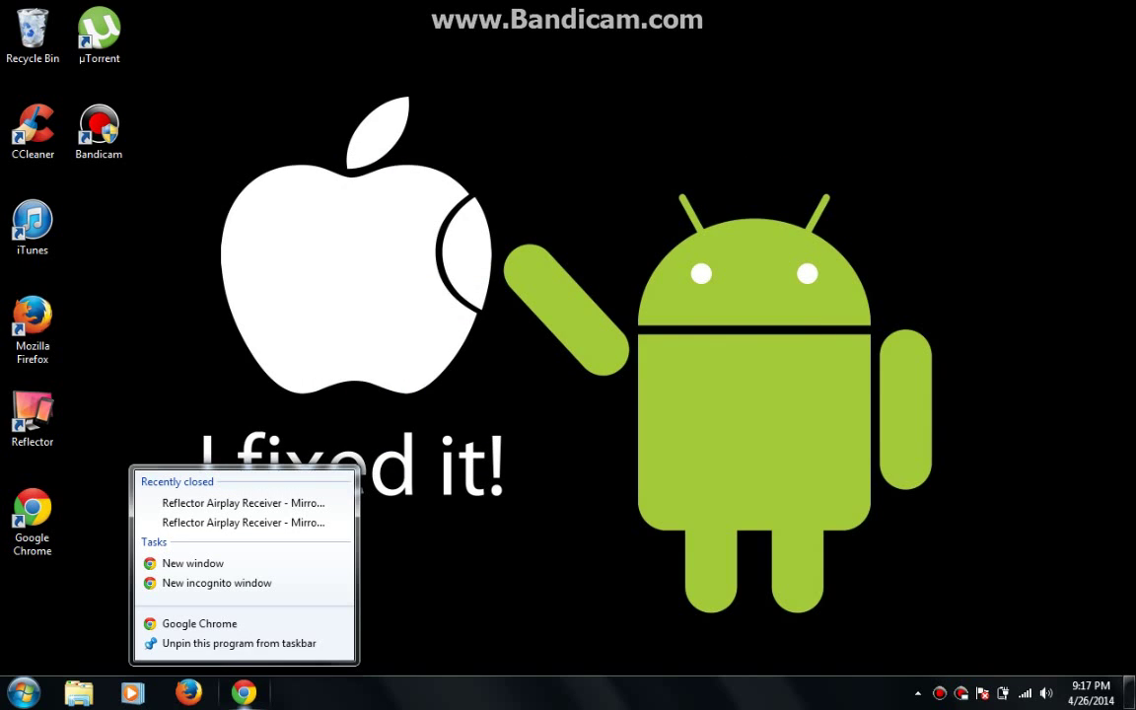
pyautogui.press('Escape')
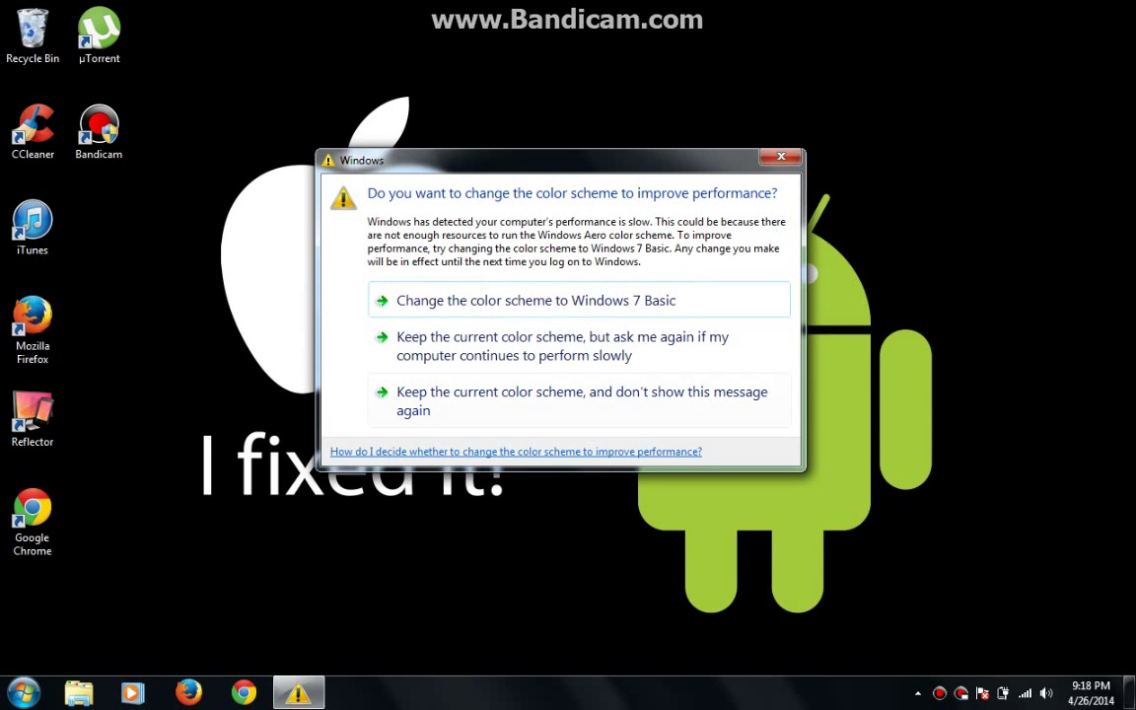
# Keep the current Windows color scheme and stop the performance message from showing again
pyautogui.click(552, 400)
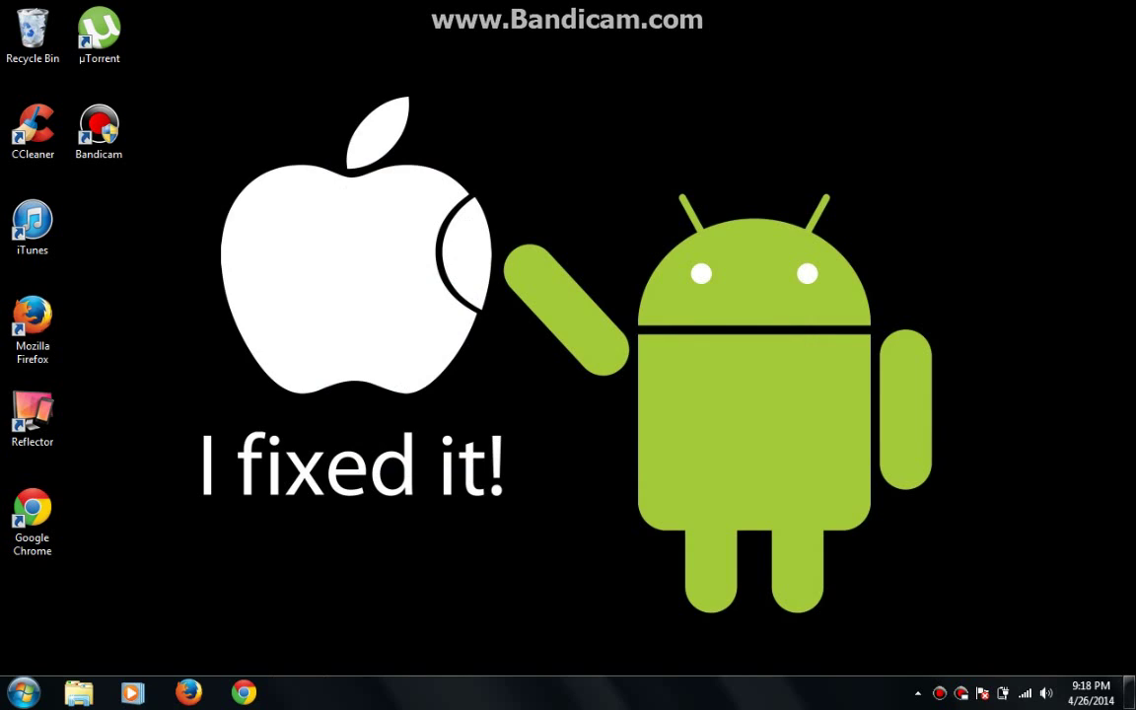